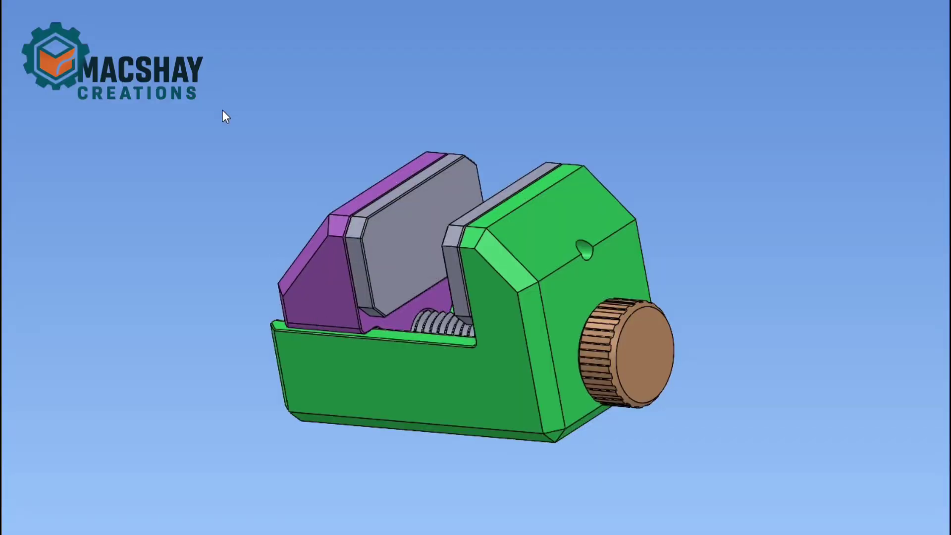
Turn the brown knurled knob at the end of the vise to drive the sliding jaw
middle_click_drag(238, 151, 297, 171)
scroll(496, 351, "down", 5)
scroll(533, 336, "up", 3)
middle_click_drag(533, 335, 689, 286)
scroll(689, 286, "down", 3)
left_click(726, 256)
left_click_drag(726, 254, 648, 297)
Examine the jaw plates, the threaded screw and the orange bushing in the gap between the two jaws
middle_click_drag(646, 296, 404, 201)
scroll(417, 176, "down", 3)
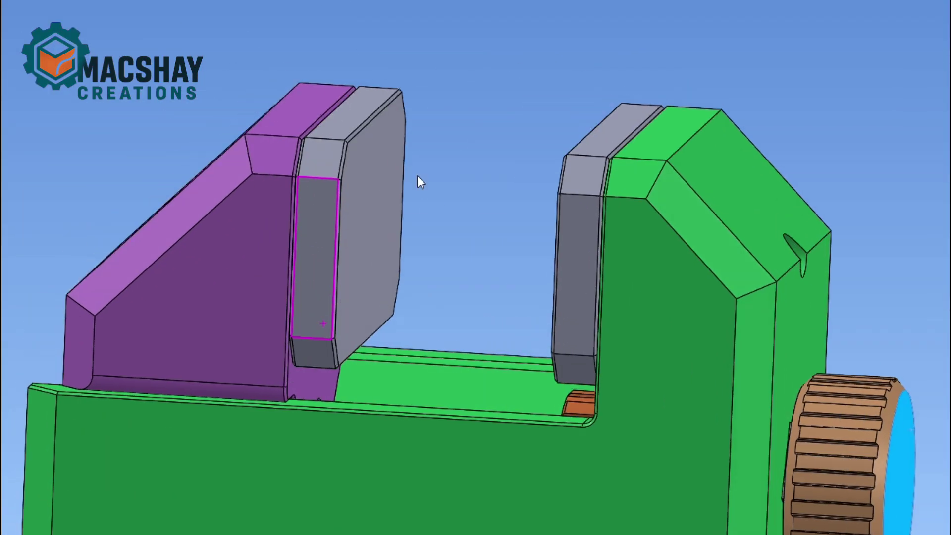
middle_click_drag(492, 225, 468, 450)
scroll(452, 357, "up", 2)
middle_click_drag(451, 357, 448, 384)
scroll(426, 298, "down", 6)
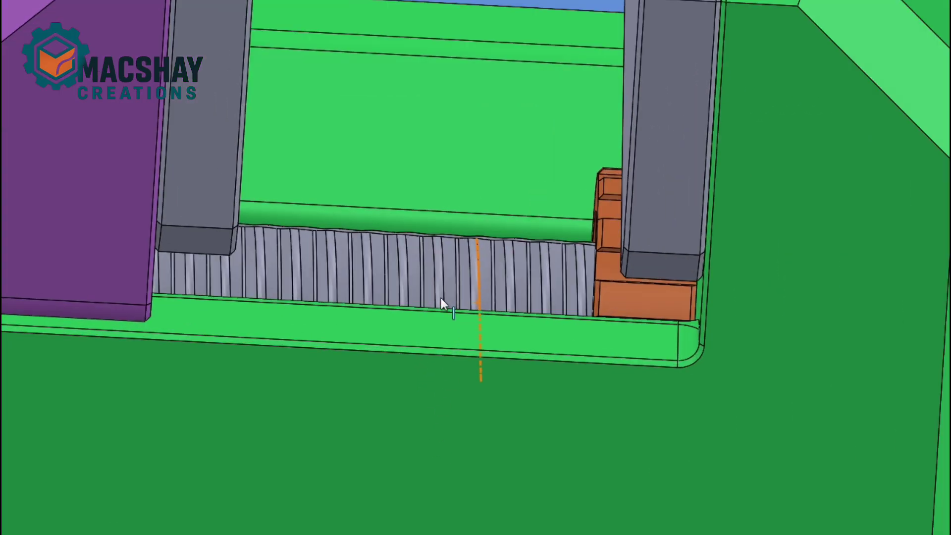
scroll(477, 304, "up", 5)
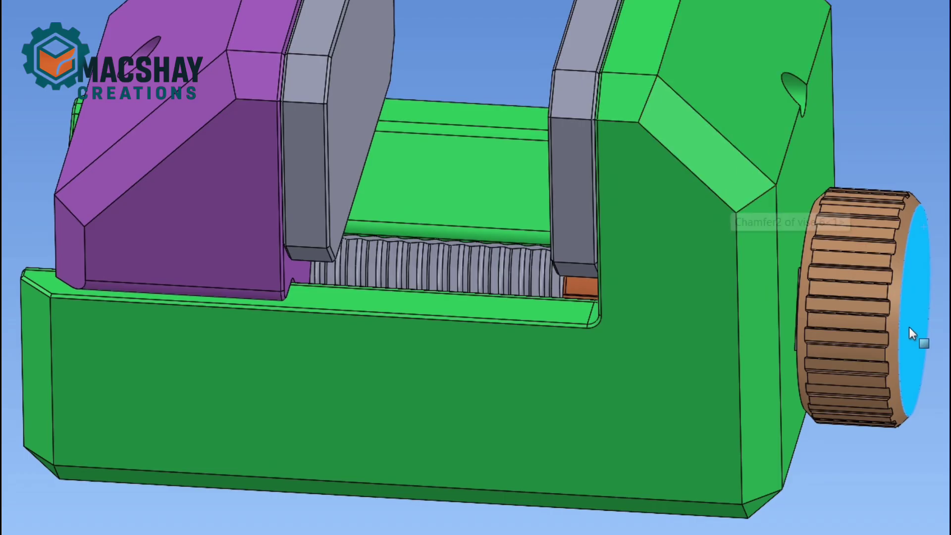
key("Right")
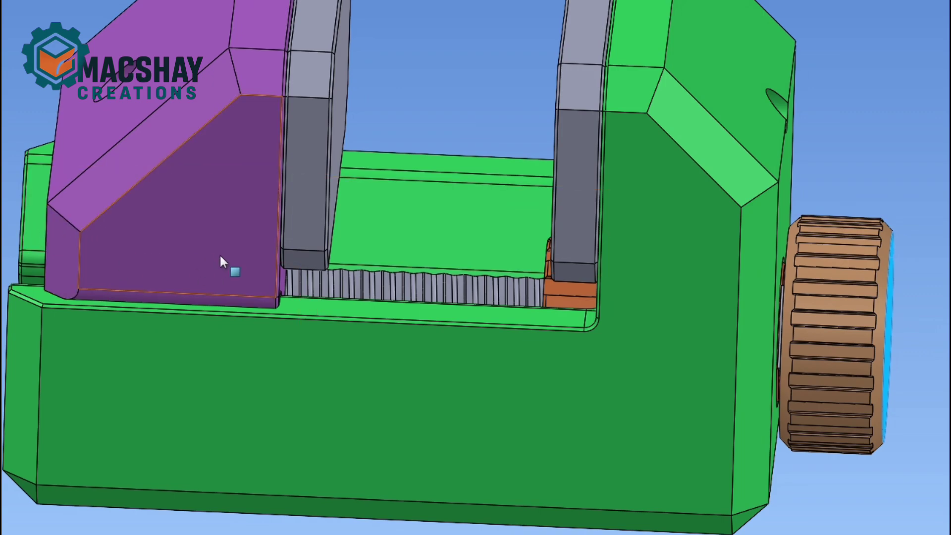
scroll(239, 258, "up", 5)
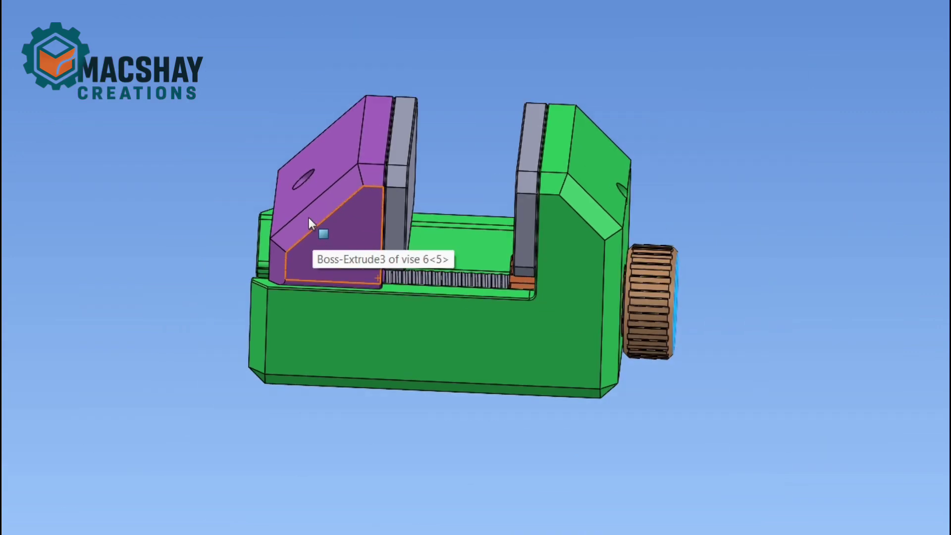
Section the vise lengthwise through the screw axis and examine how the bushing seats in the fixed jaw
left_click_drag(343, 221, 357, 248)
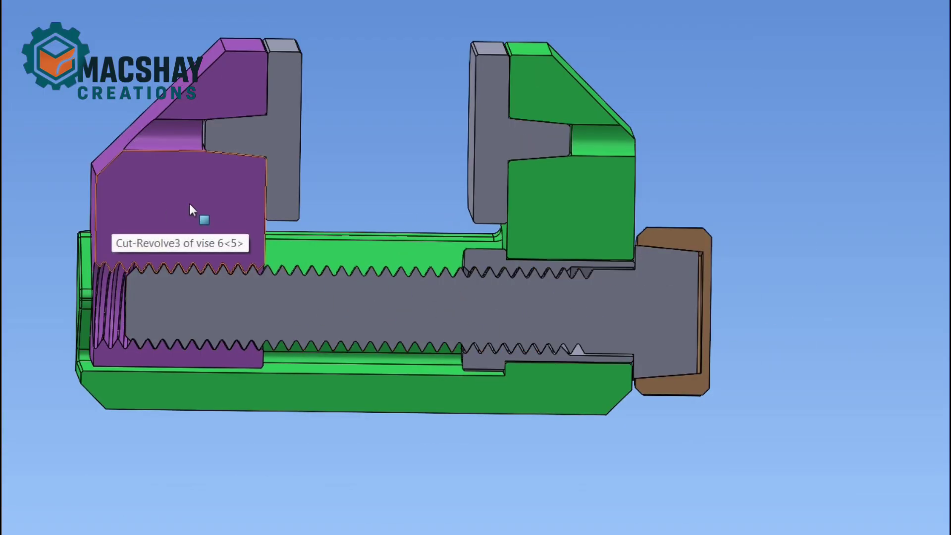
scroll(500, 212, "down", 5)
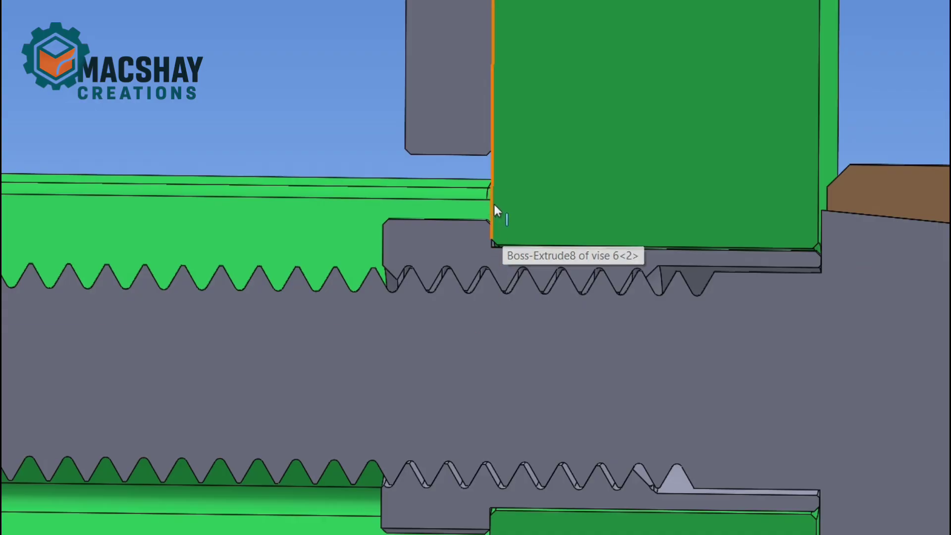
middle_click_drag(503, 210, 557, 220)
scroll(558, 214, "up", 2)
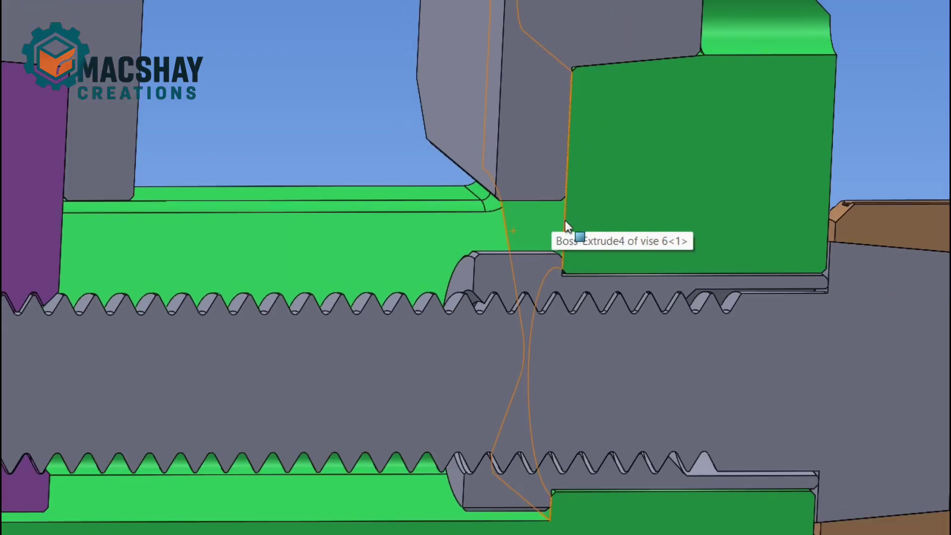
scroll(566, 225, "up", 1)
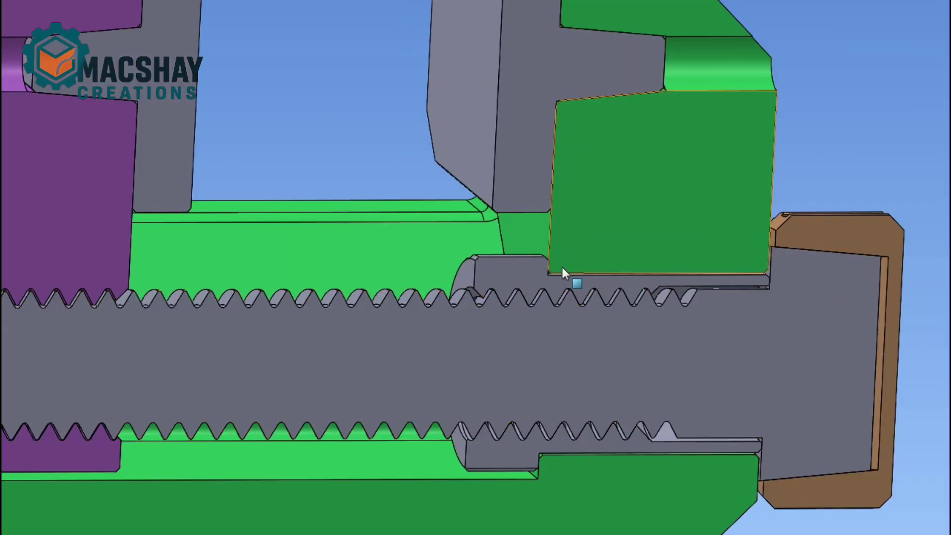
scroll(638, 276, "down", 5)
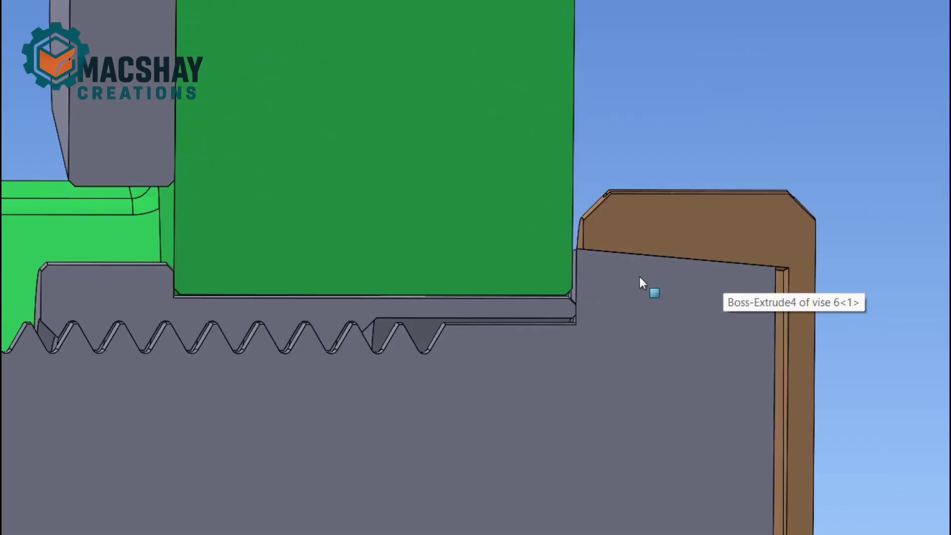
scroll(582, 275, "up", 5)
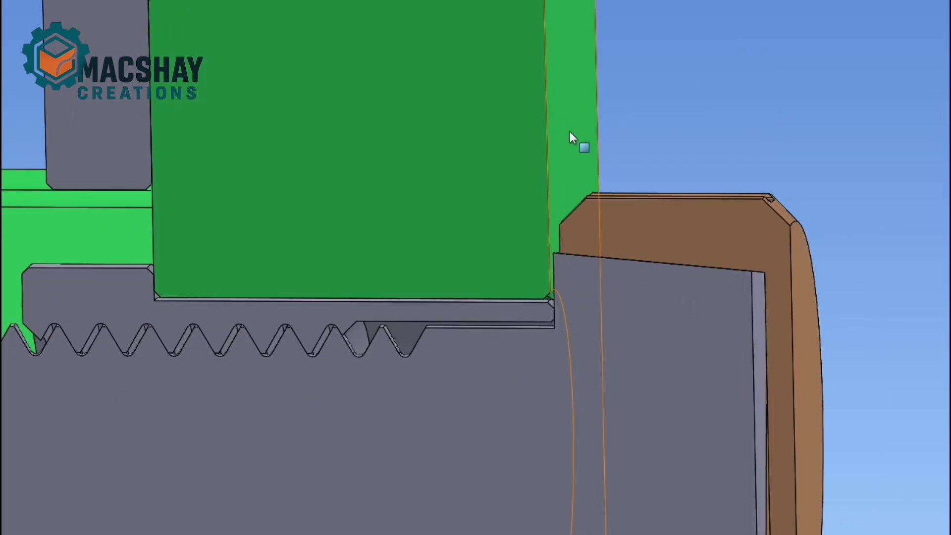
scroll(575, 143, "up", 5)
key("f")
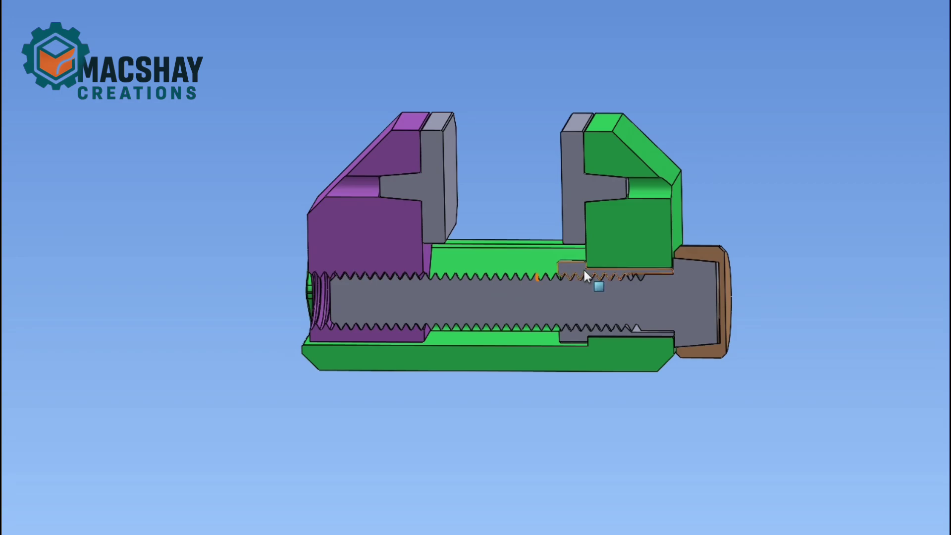
Examine the sectioned screw, its contact with the bushing end, and the tapered head's fit inside the knob
scroll(590, 297, "down", 3)
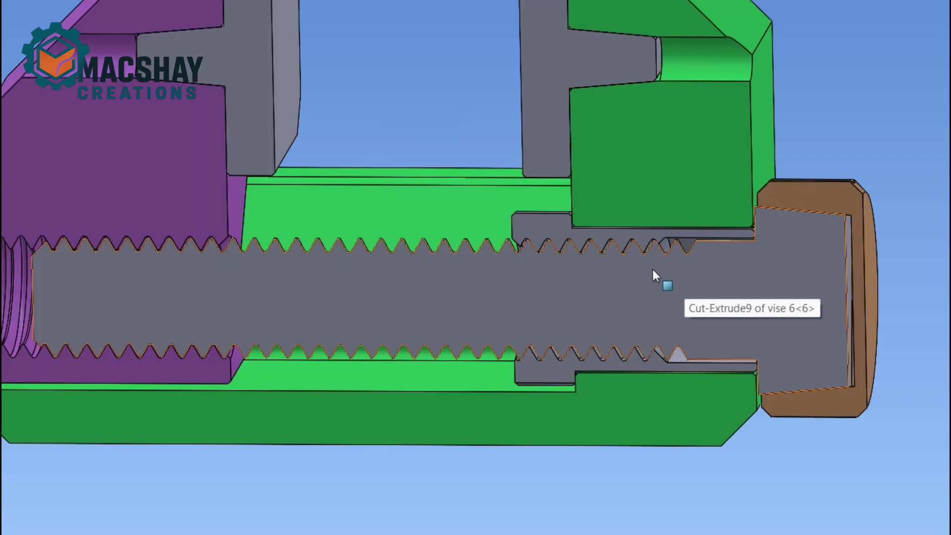
scroll(825, 289, "down", 4)
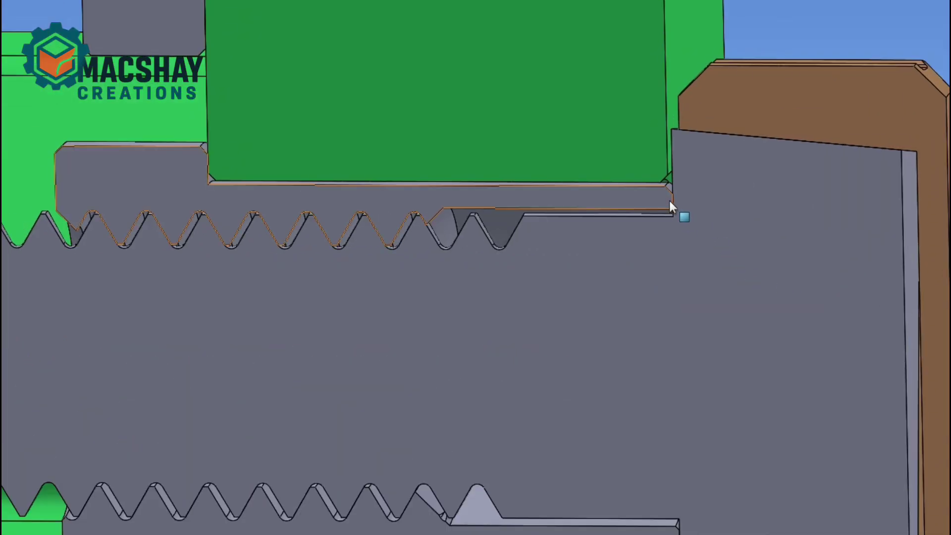
scroll(675, 213, "up", 5)
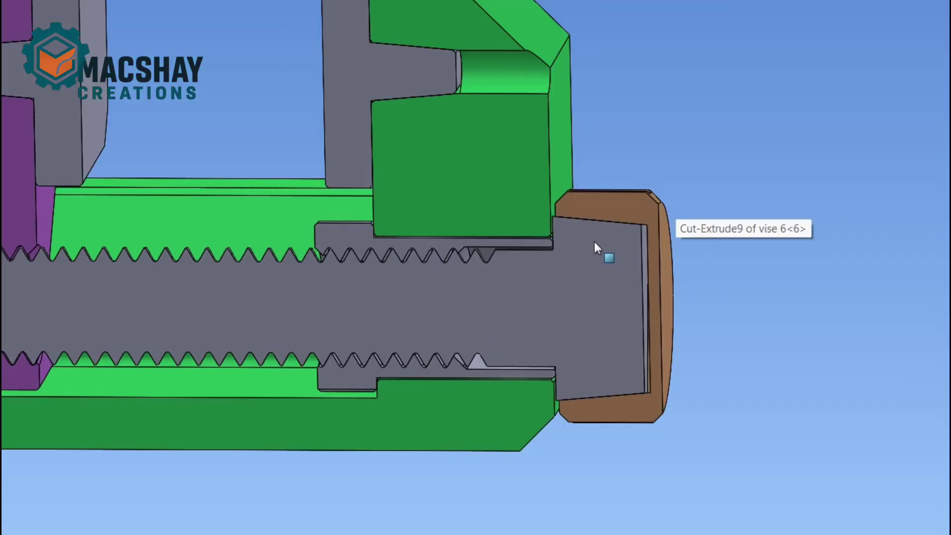
scroll(594, 241, "up", 10)
scroll(411, 263, "down", 5)
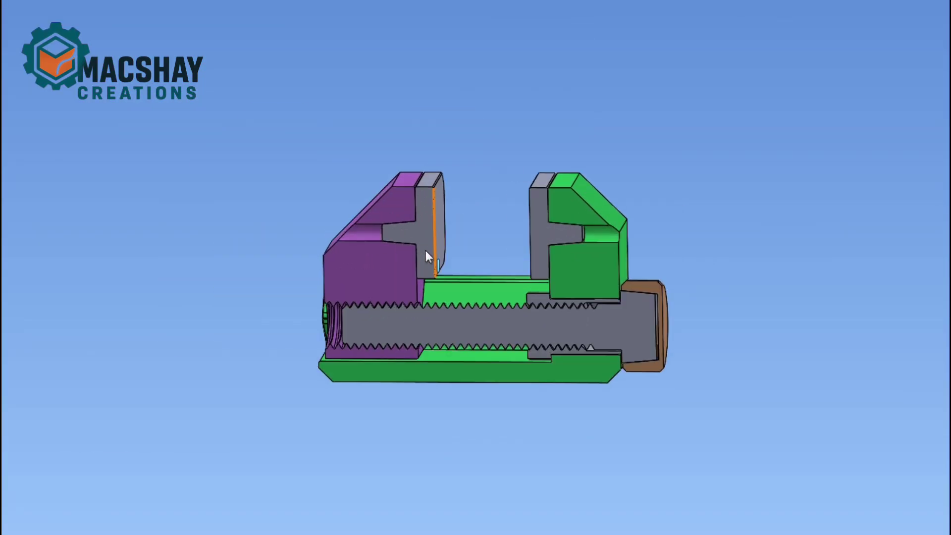
scroll(571, 315, "down", 5)
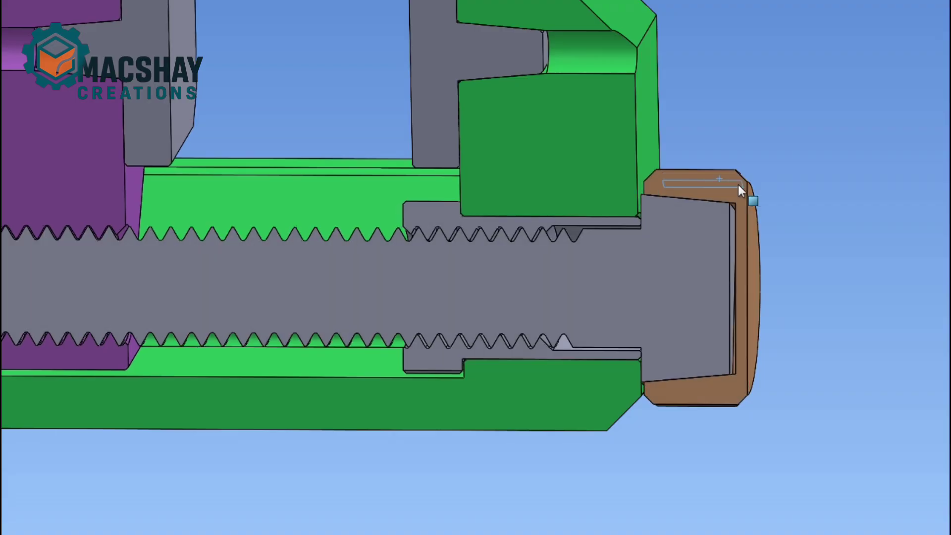
mouse_move(743, 192)
middle_mouse_down()
mouse_move(725, 329)
mouse_move(752, 202)
mouse_move(734, 191)
middle_mouse_up()
scroll(614, 263, "up", 5)
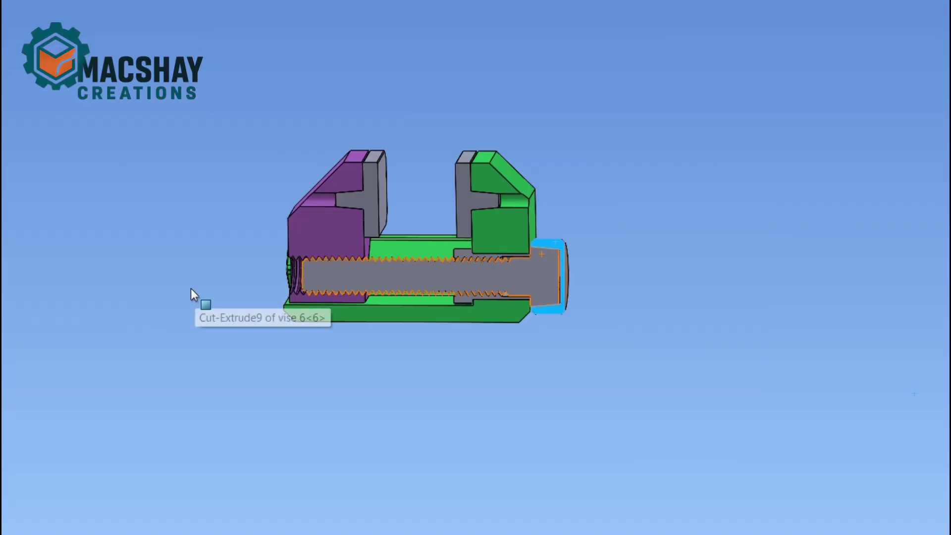
scroll(322, 292, "down", 5)
scroll(446, 221, "up", 5)
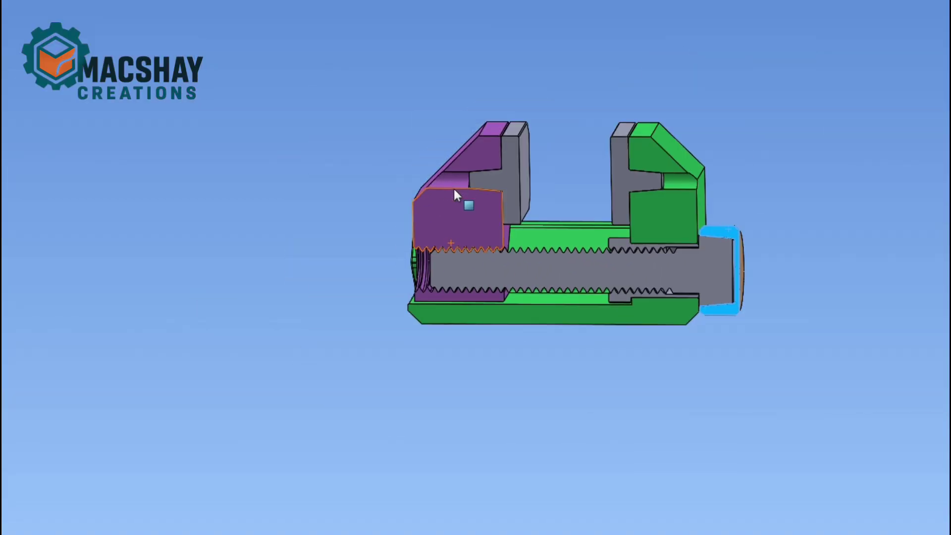
Restore the unsectioned vise and examine the sliding jaw's dovetail and screw end from behind, plus the jaw plates
middle_click_drag(458, 198, 469, 55)
scroll(580, 164, "down", 5)
middle_click_drag(580, 163, 575, 372)
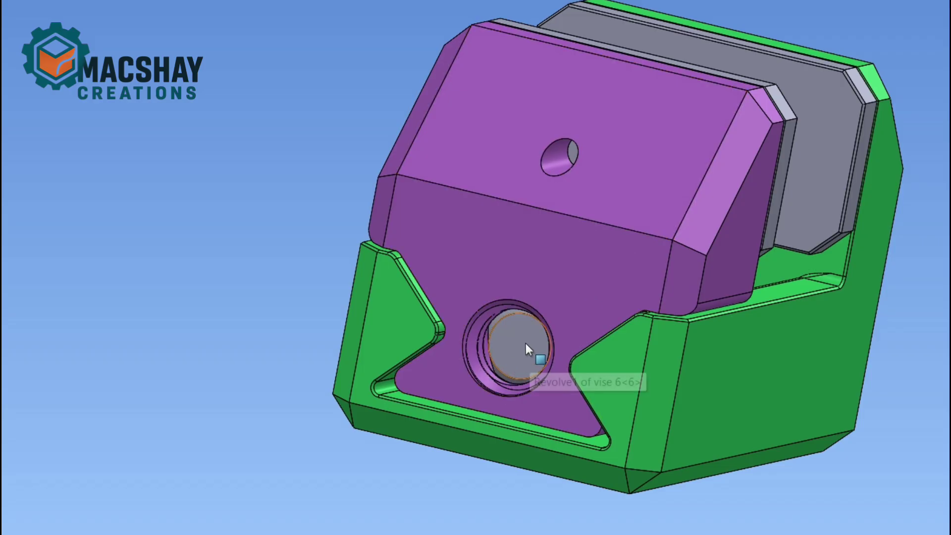
middle_click_drag(554, 353, 490, 213)
scroll(346, 421, "up", 2)
scroll(421, 248, "down", 4)
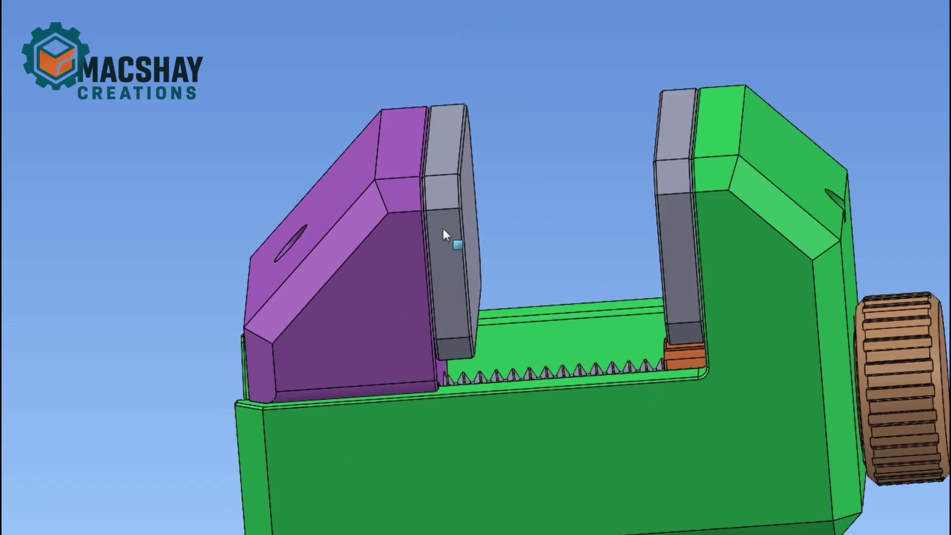
Make the purple sliding jaw transparent to reveal the mounting of its jaw plate
left_click(448, 226)
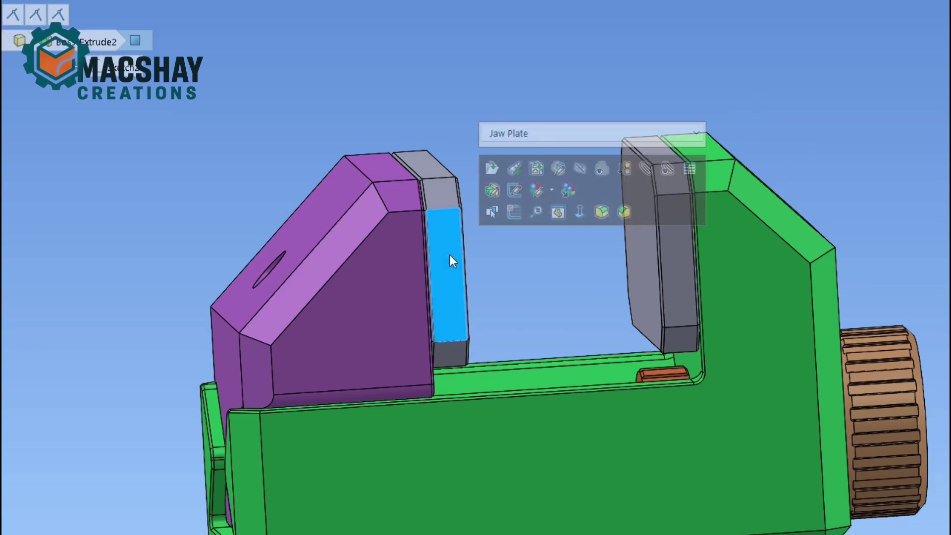
middle_click_drag(434, 246, 405, 213)
left_click(373, 272)
left_click(486, 204)
Examine how the jaw plate's tapered rib fits into the slot of the transparent sliding jaw
scroll(431, 221, "down", 3)
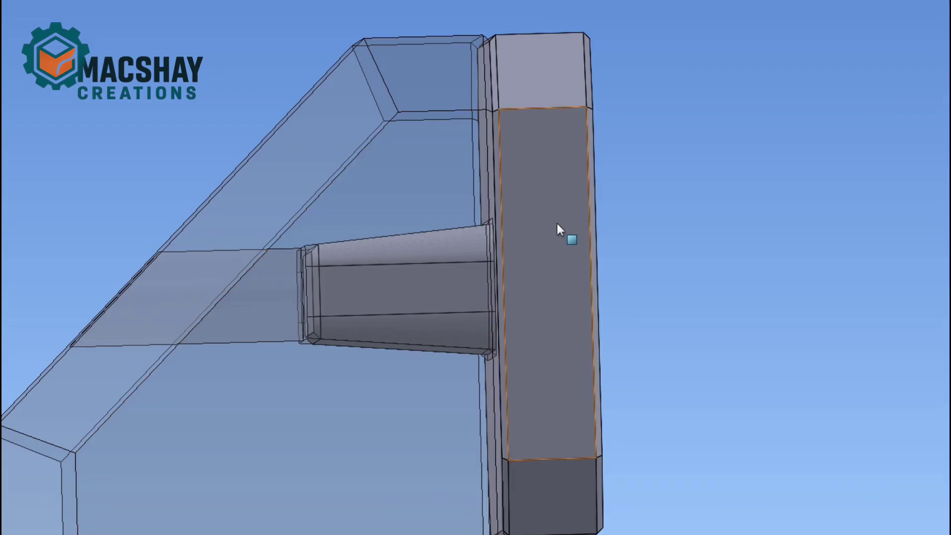
scroll(557, 224, "up", 3)
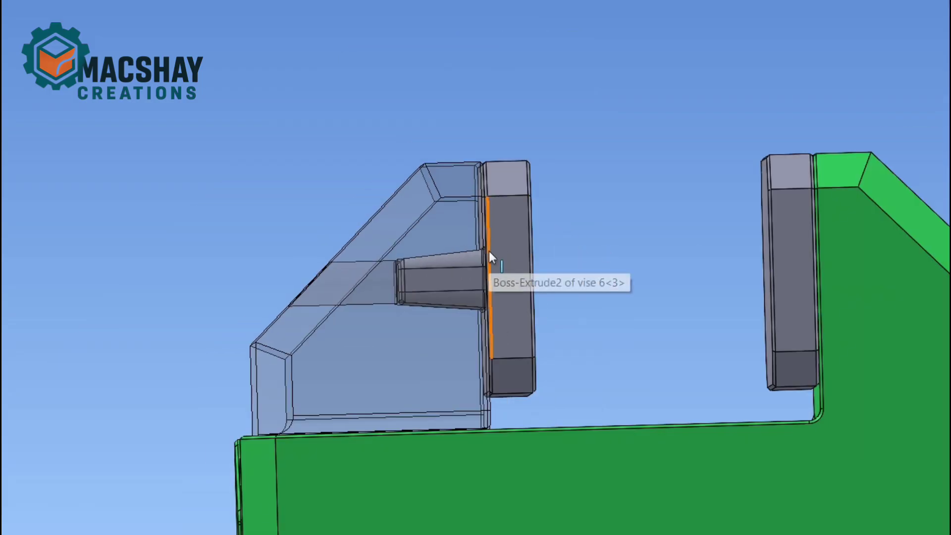
middle_click_drag(601, 249, 578, 244)
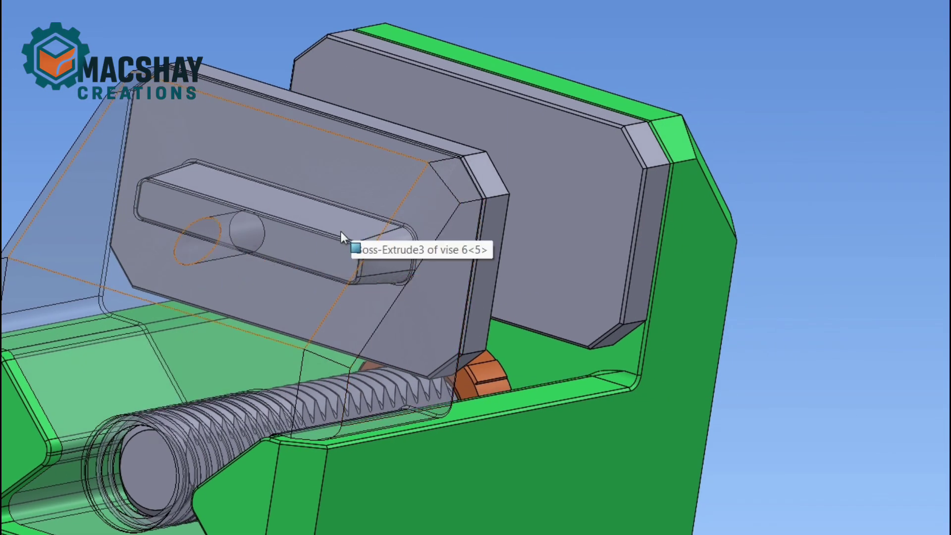
scroll(341, 231, "up", 2)
middle_click_drag(394, 249, 560, 259)
scroll(560, 259, "down", 5)
scroll(550, 247, "up", 5)
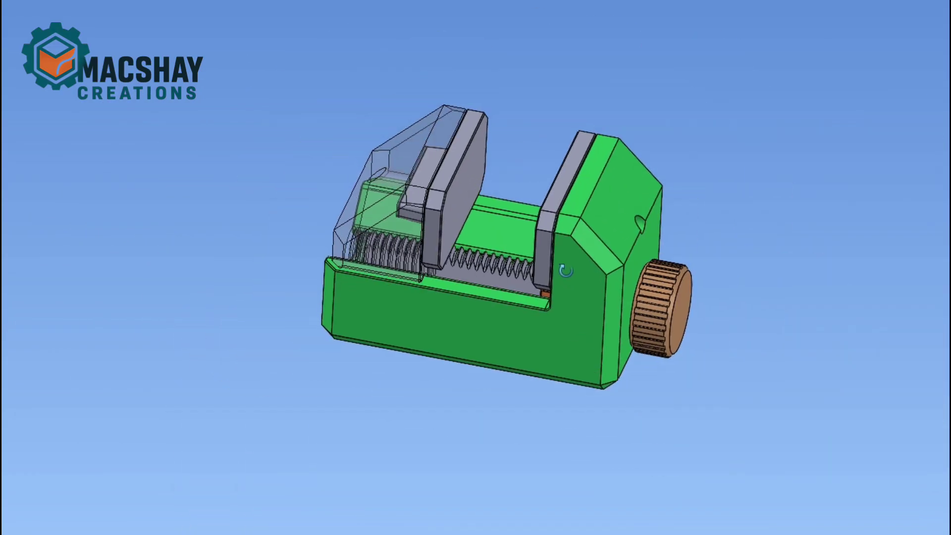
scroll(547, 239, "down", 1)
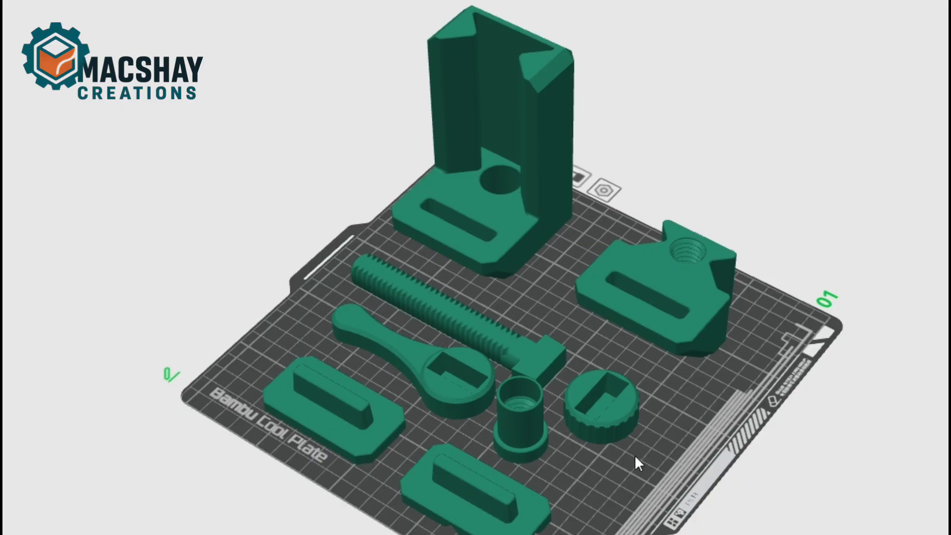
Switch to the slicer's build plate and examine the print orientation of the vise body and its chamfered underside
middle_click_drag(630, 455, 602, 437)
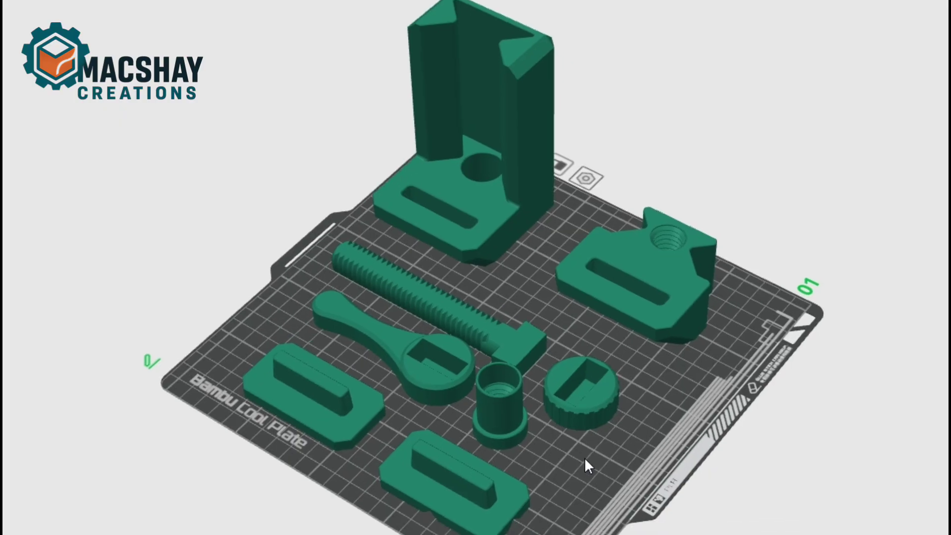
scroll(444, 287, "up", 5)
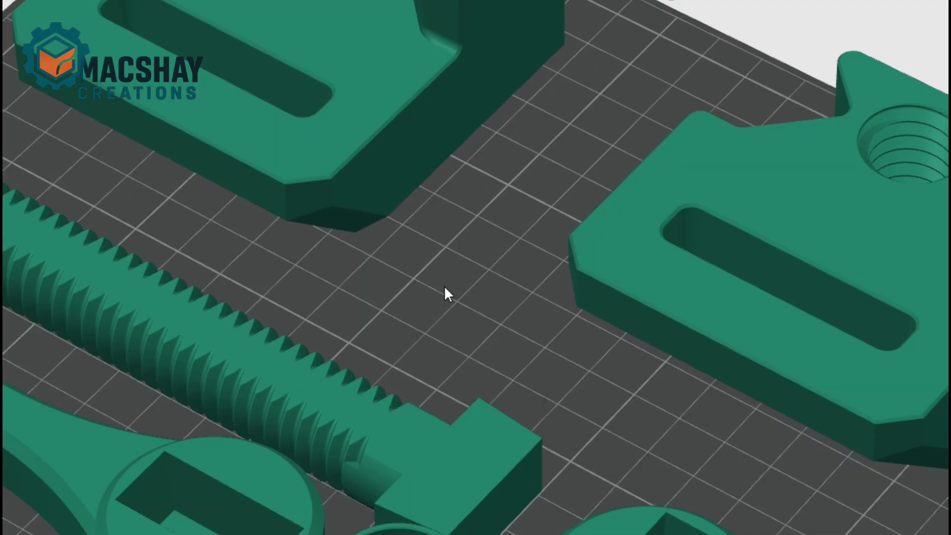
scroll(426, 278, "down", 2)
left_click_drag(426, 278, 279, 394)
scroll(279, 395, "up", 3)
scroll(246, 472, "down", 3)
scroll(254, 485, "up", 3)
left_click_drag(255, 486, 248, 342)
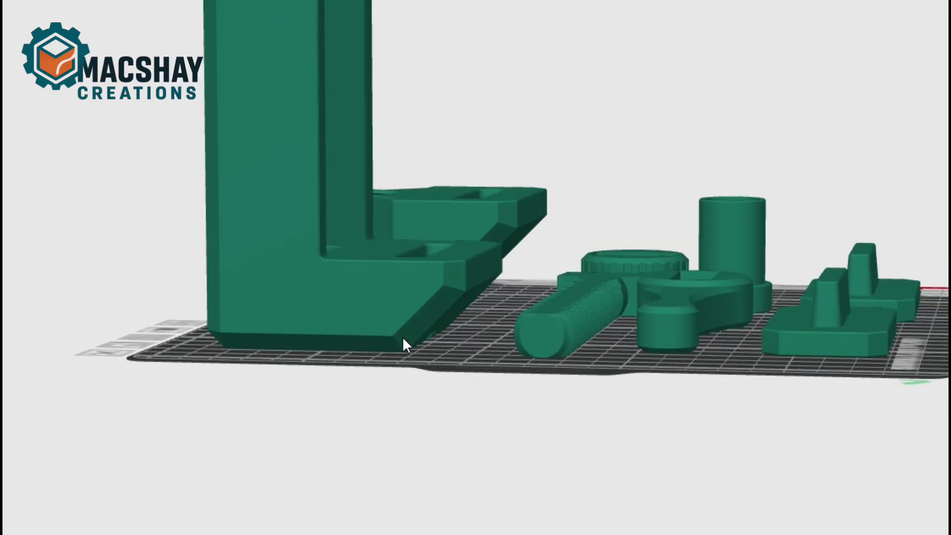
Examine the sliding jaw, jaw plates, threaded bushing, knob, wrench handle and flat-lying screw on the build plate
left_click_drag(477, 311, 465, 391)
scroll(513, 261, "up", 5)
key("1")
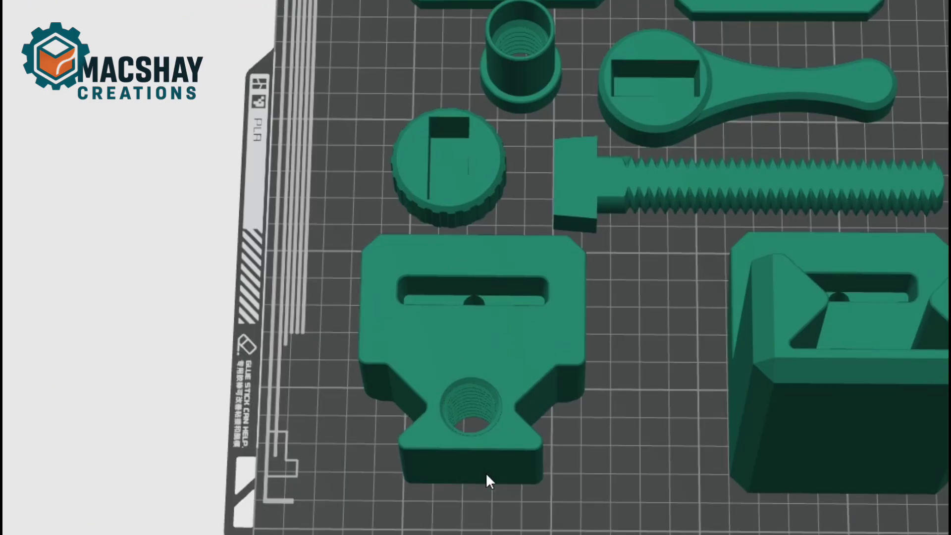
scroll(486, 419, "up", 4)
left_click_drag(283, 488, 306, 460)
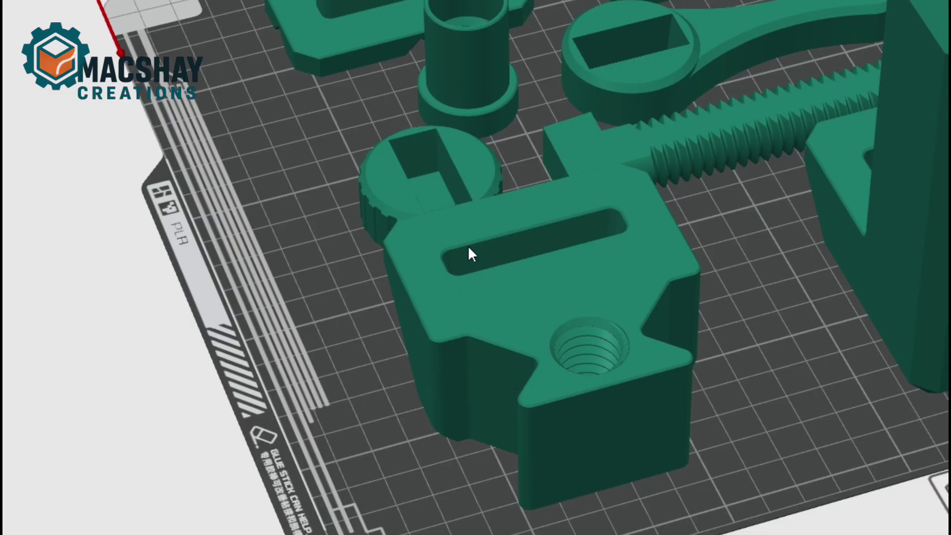
scroll(363, 287, "down", 5)
left_click_drag(363, 287, 409, 296)
scroll(440, 297, "up", 6)
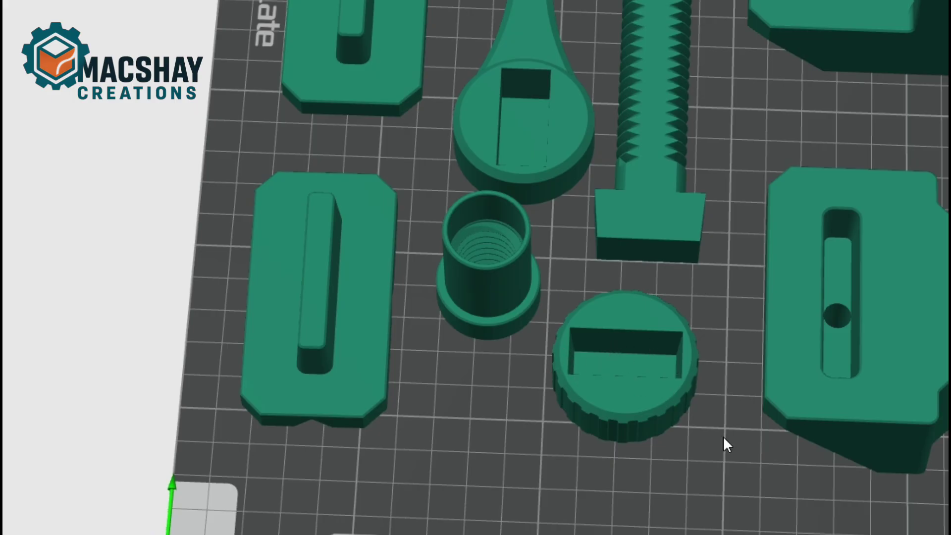
middle_click_drag(802, 221, 652, 344)
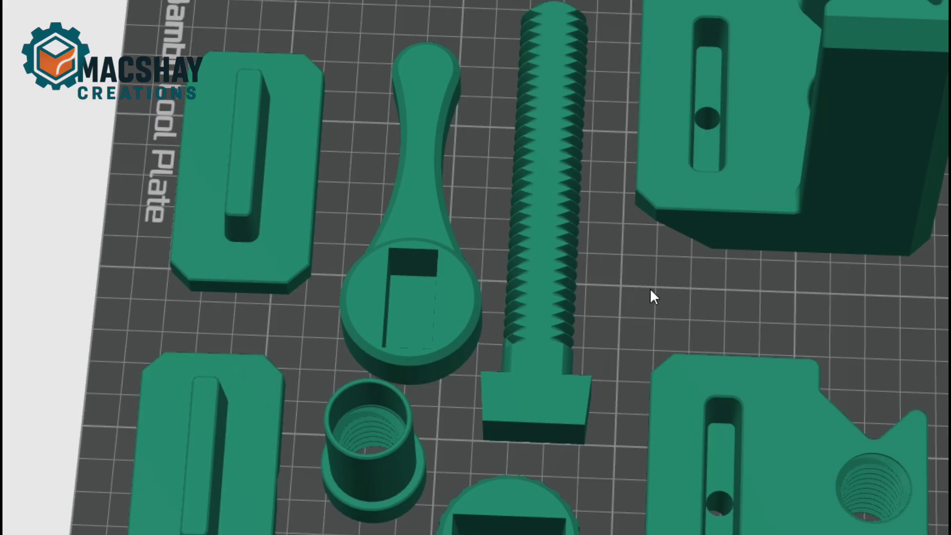
left_click_drag(651, 291, 378, 411)
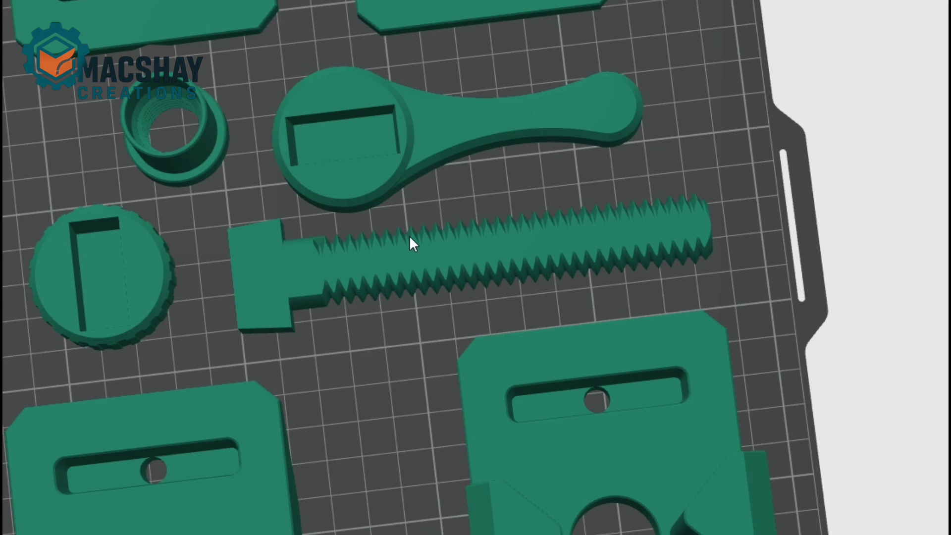
Examine the flat-lying screw's threads and head alongside the rectangular recesses in the knob and wrench handle
left_click_drag(427, 347, 392, 324)
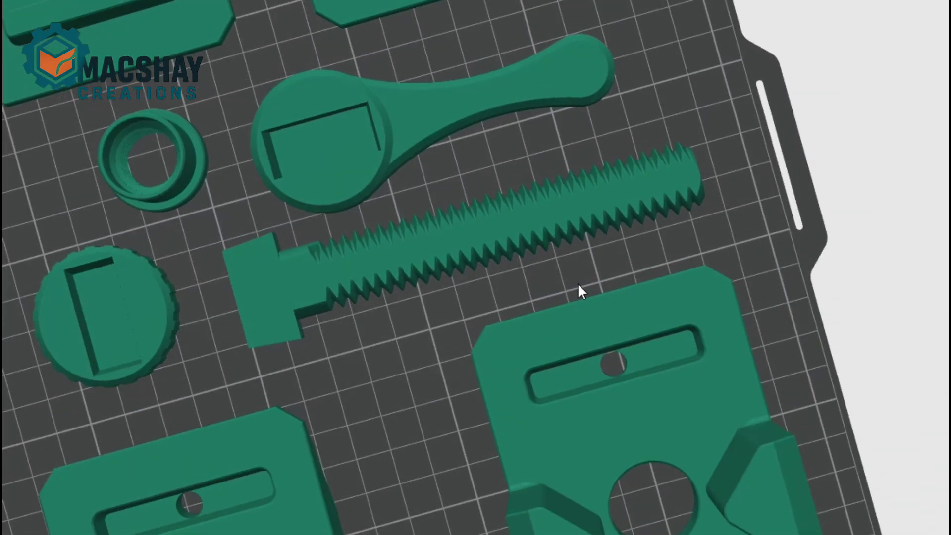
left_click_drag(578, 284, 742, 249)
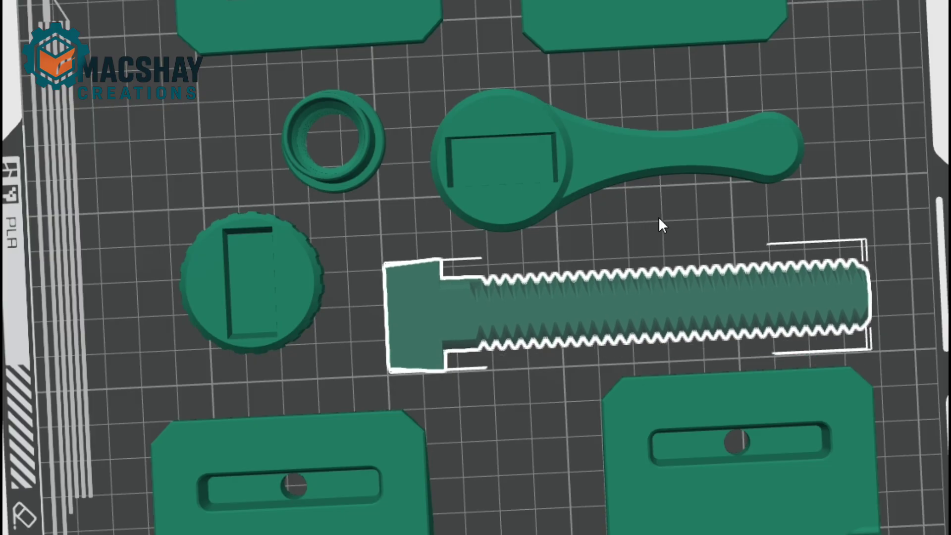
left_click_drag(659, 219, 536, 178)
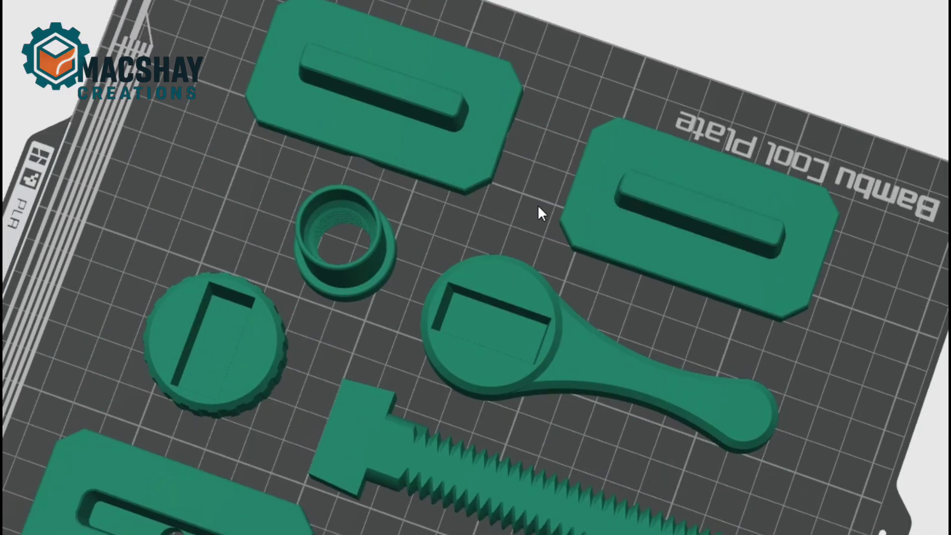
Examine the ribbed jaw plates and threaded bushing from above and at plate level, including the V-notch under one jaw plate
left_click_drag(537, 200, 156, 37)
scroll(599, 206, "up", 5)
left_click_drag(611, 192, 637, 283)
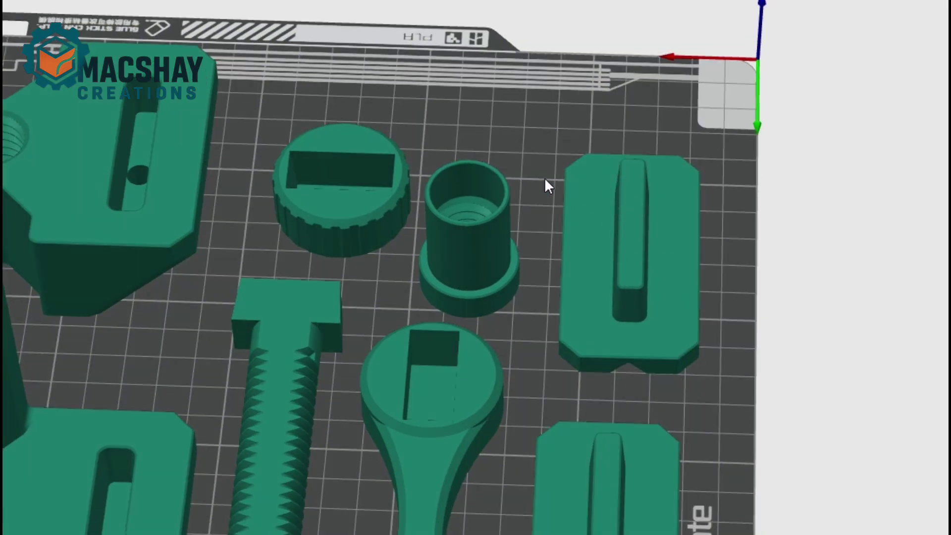
left_click_drag(539, 173, 467, 129)
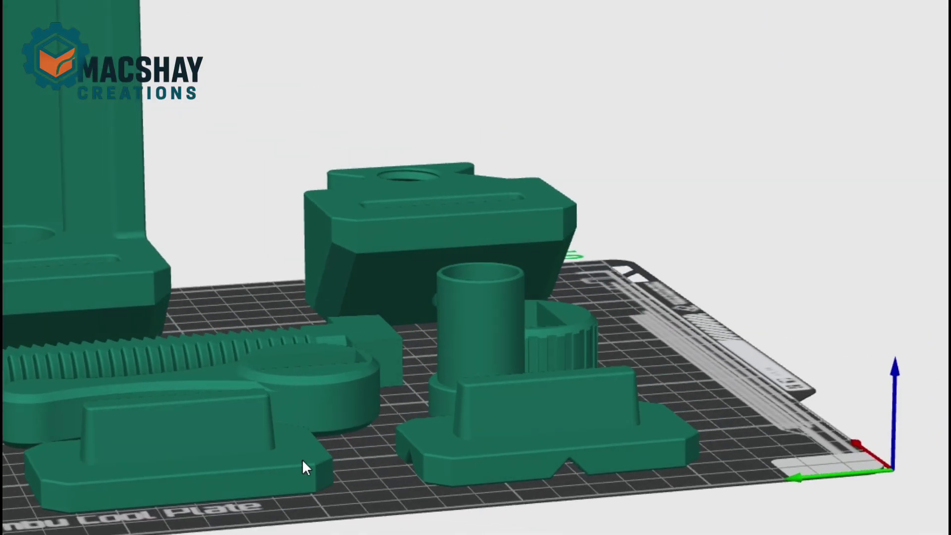
mouse_move(298, 510)
left_mouse_down()
mouse_move(278, 502)
mouse_move(310, 503)
left_mouse_up()
left_click_drag(596, 529, 444, 441)
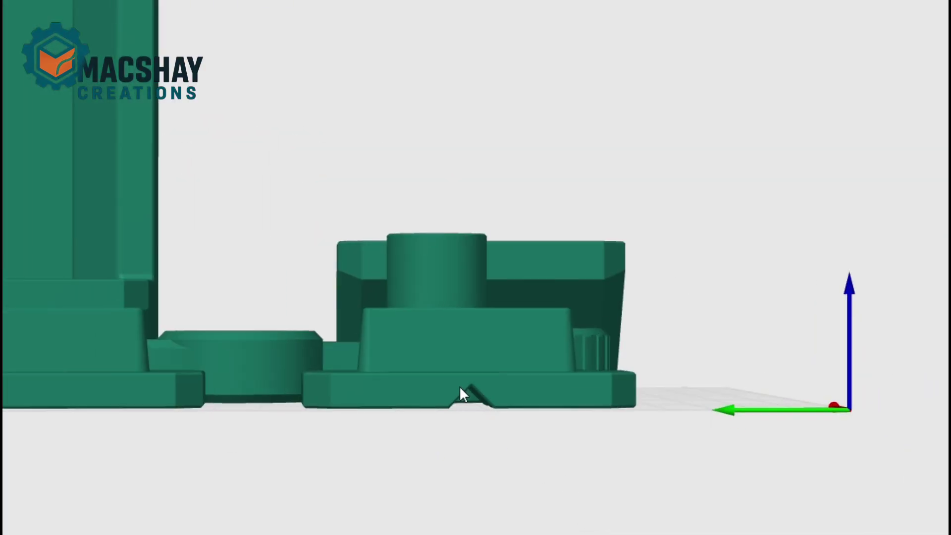
left_click_drag(478, 450, 458, 354)
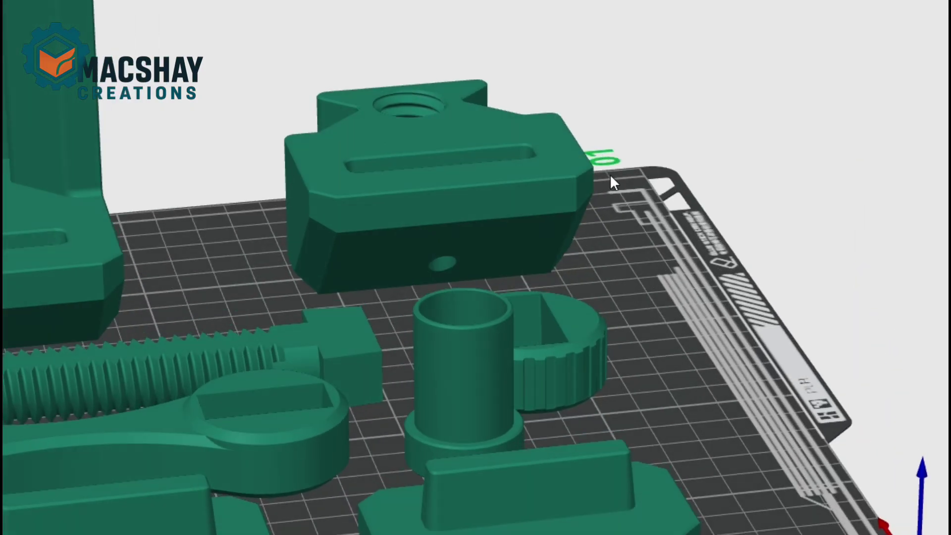
Inspect the sliding jaw and knob from above, then review the layout of all vise parts on the build plate
left_click_drag(609, 181, 586, 221)
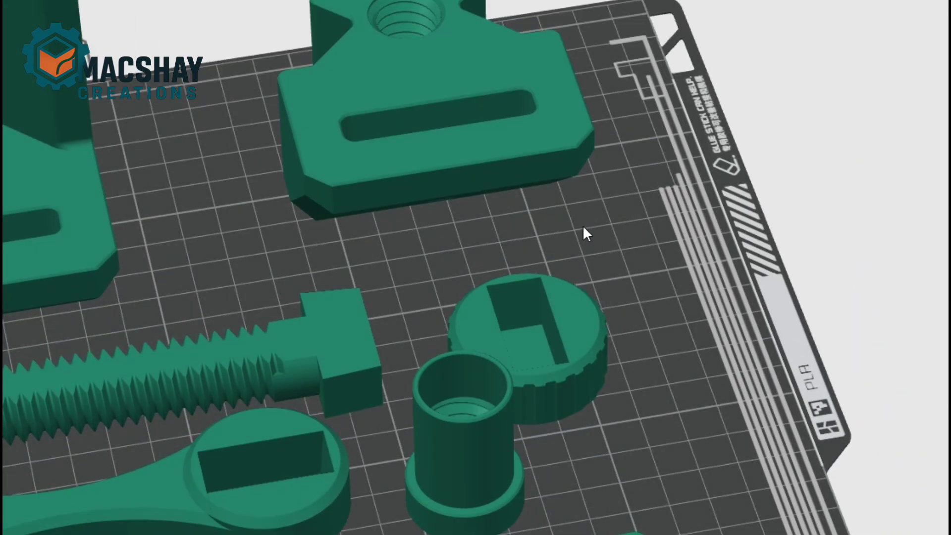
scroll(644, 188, "down", 5)
left_click_drag(717, 148, 446, 254)
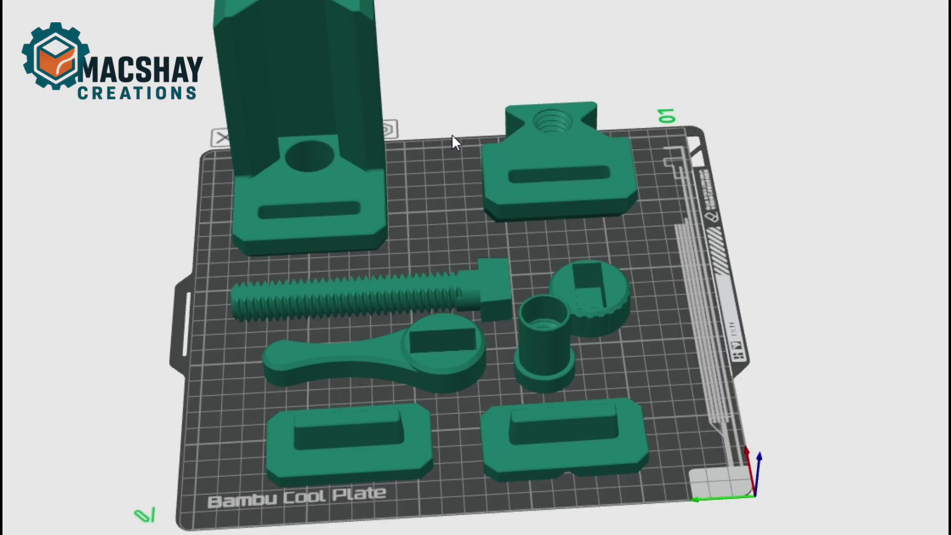
left_click_drag(439, 148, 433, 231)
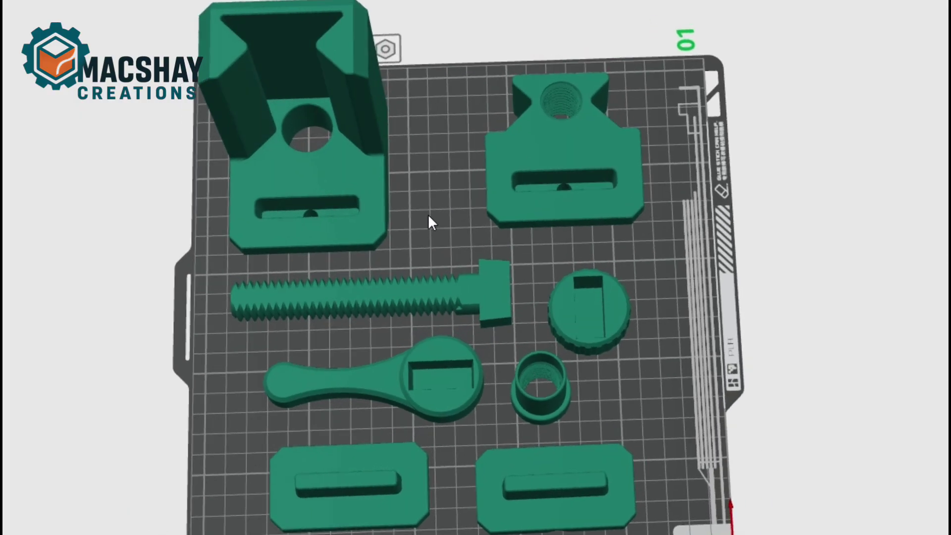